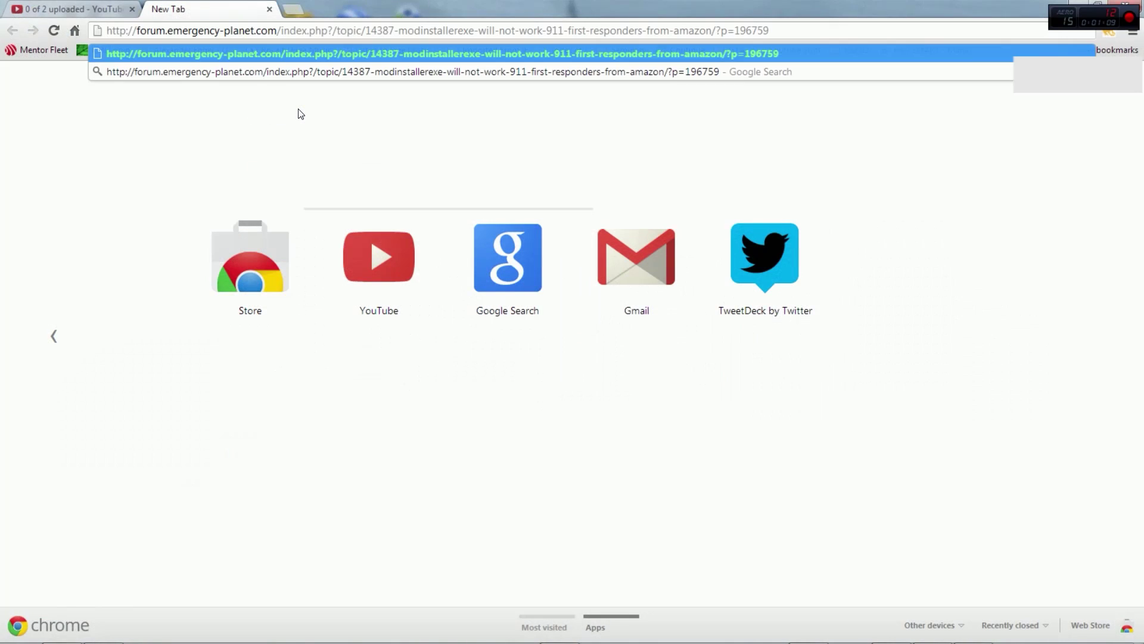
# - Load the Emergency Planet ModInstaller registry-fix thread, read through it, then minimize the browser
pyautogui.press('Return')
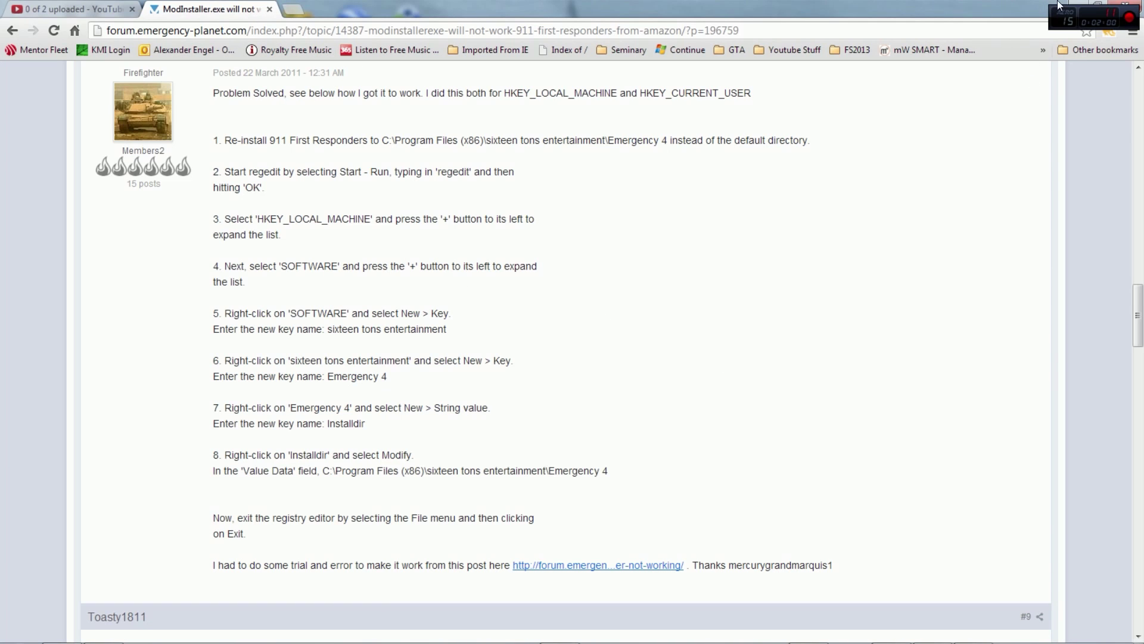
pyautogui.click(1083, 5)
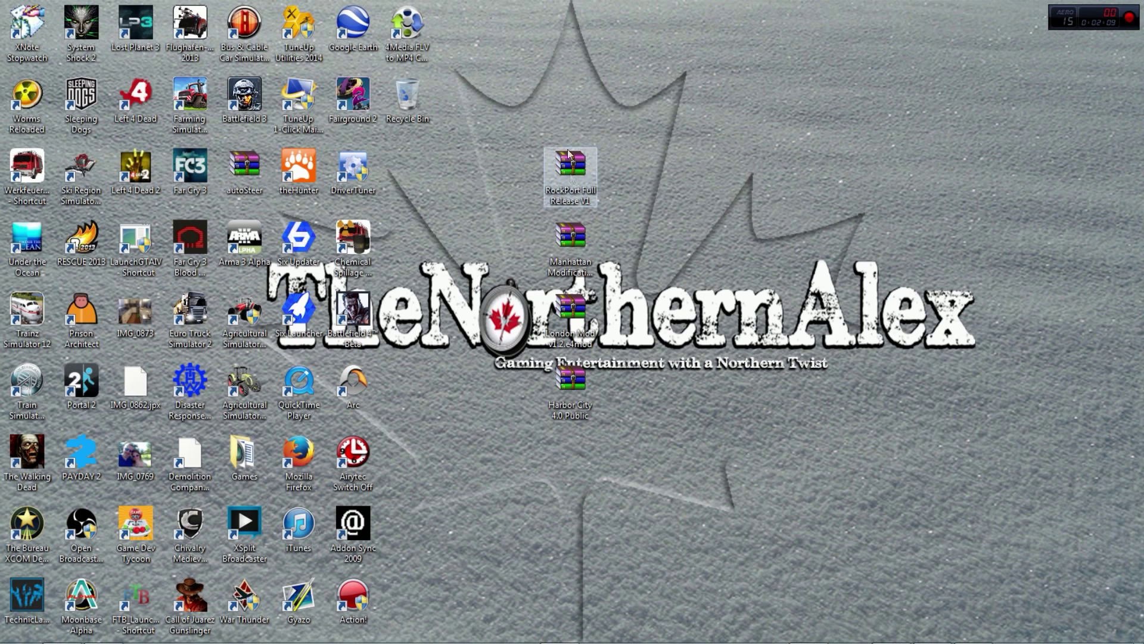
# - Open RockPort Full Release V1.zip in WinRAR, allow it to run, and select RockPort_V1_release.e4mod
pyautogui.doubleClick(584, 176)
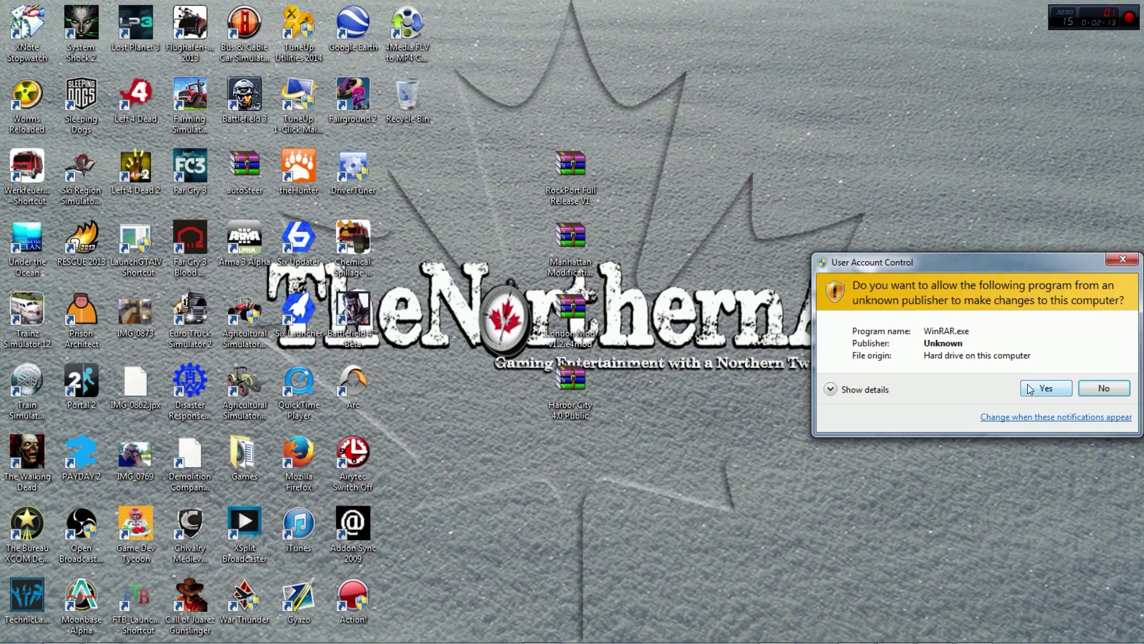
pyautogui.click(1029, 389)
pyautogui.click(151, 171)
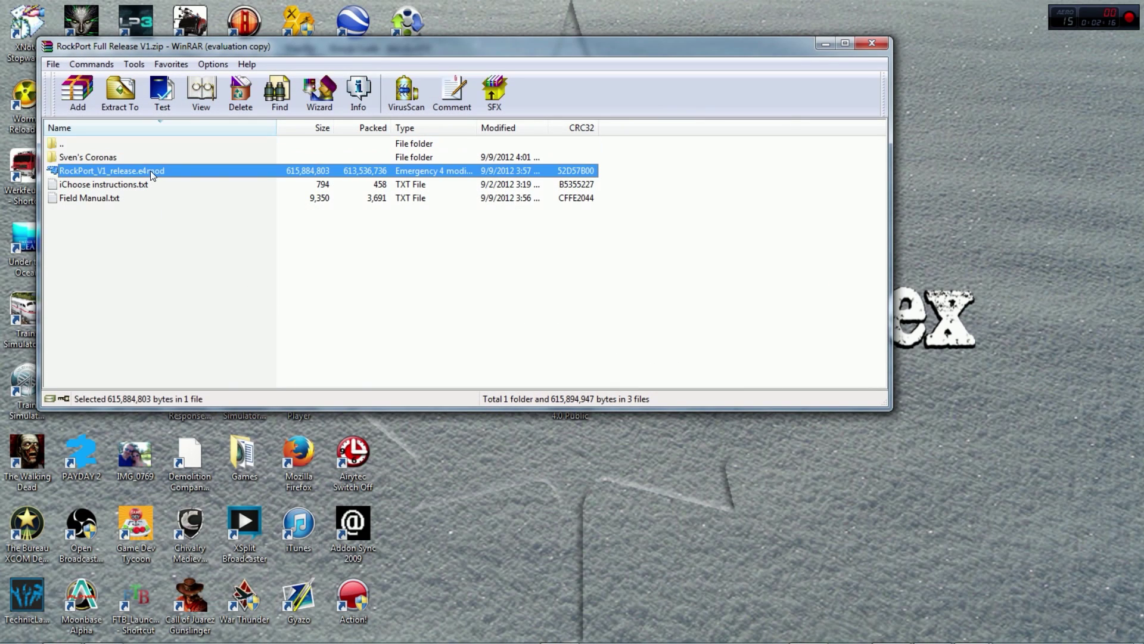
pyautogui.click(569, 169)
# - Launch the RockPort e4mod package and decline reinstalling it
pyautogui.doubleClick(173, 170)
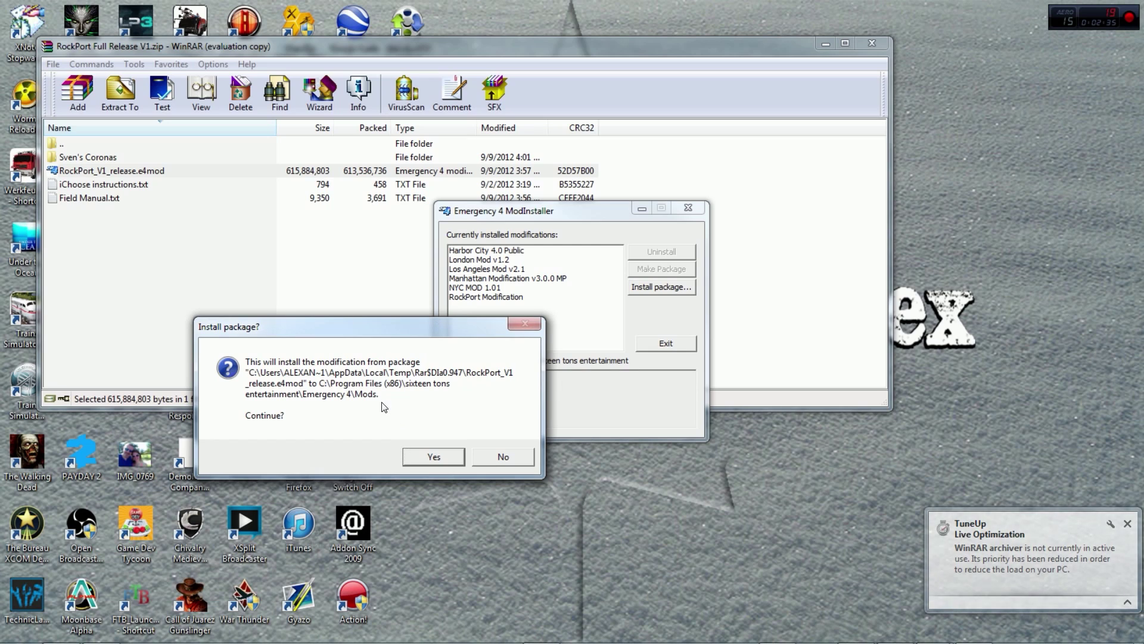
pyautogui.moveTo(363, 322); pyautogui.dragTo(286, 206)
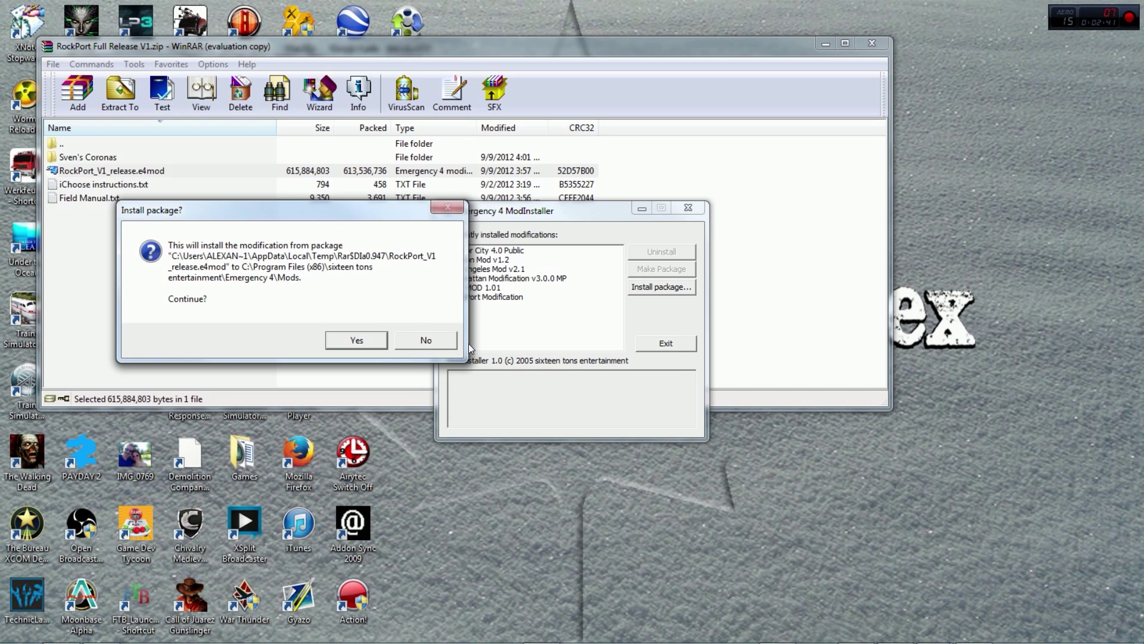
pyautogui.click(432, 338)
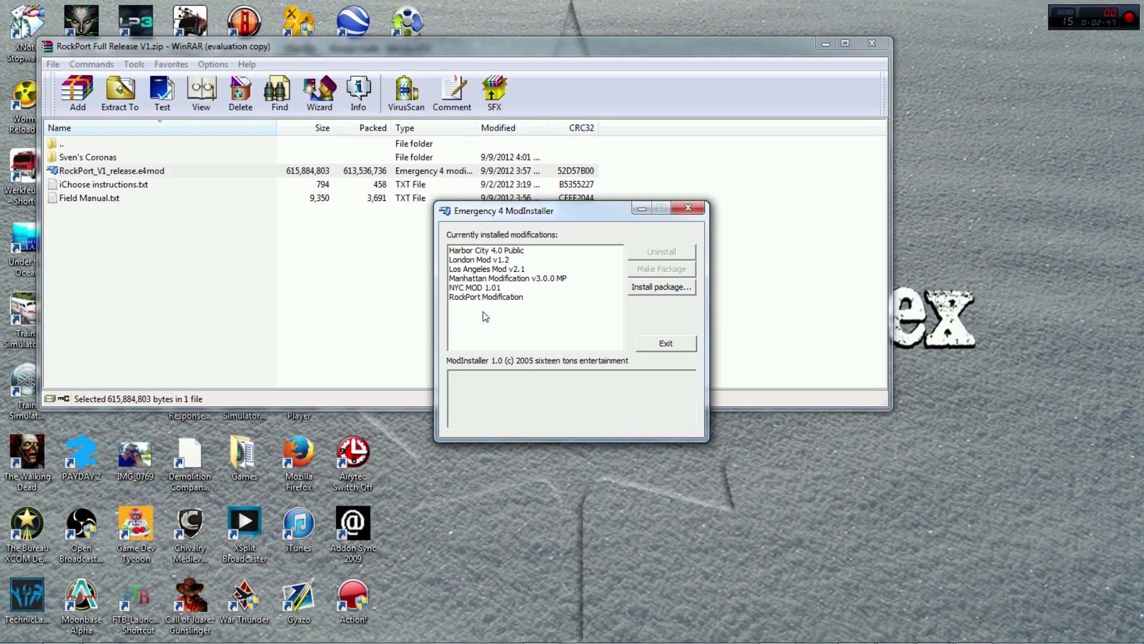
# - Review RockPort Modification, NYC MOD 1.01, Los Angeles Mod v2.1 and Harbor City 4.0 in the installed list
pyautogui.click(489, 297)
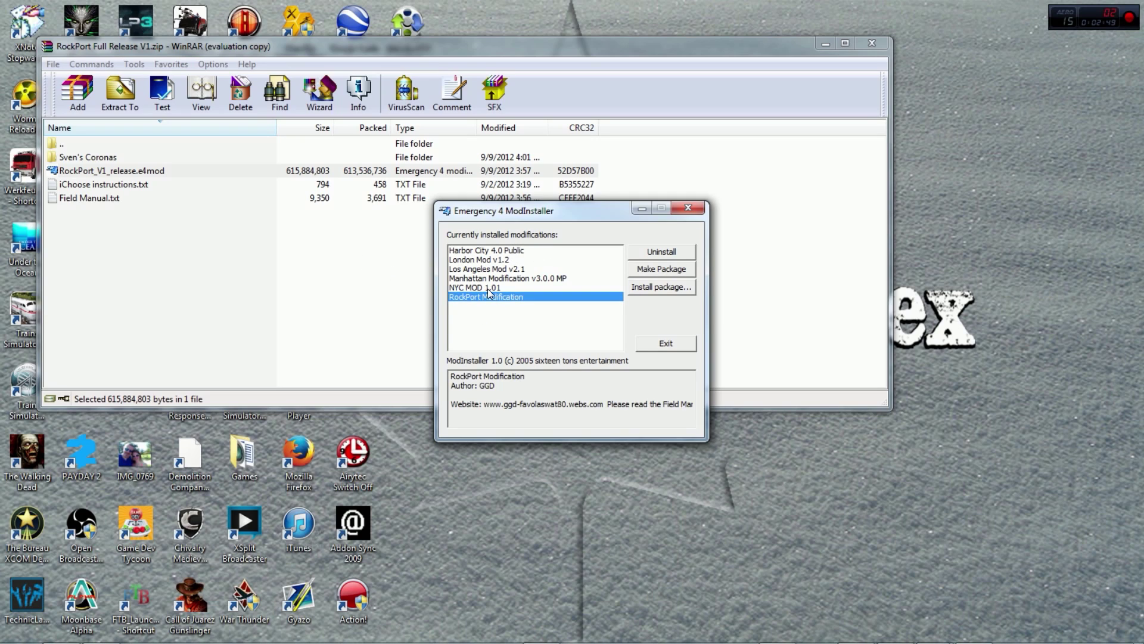
pyautogui.click(487, 288)
pyautogui.click(495, 269)
pyautogui.click(501, 251)
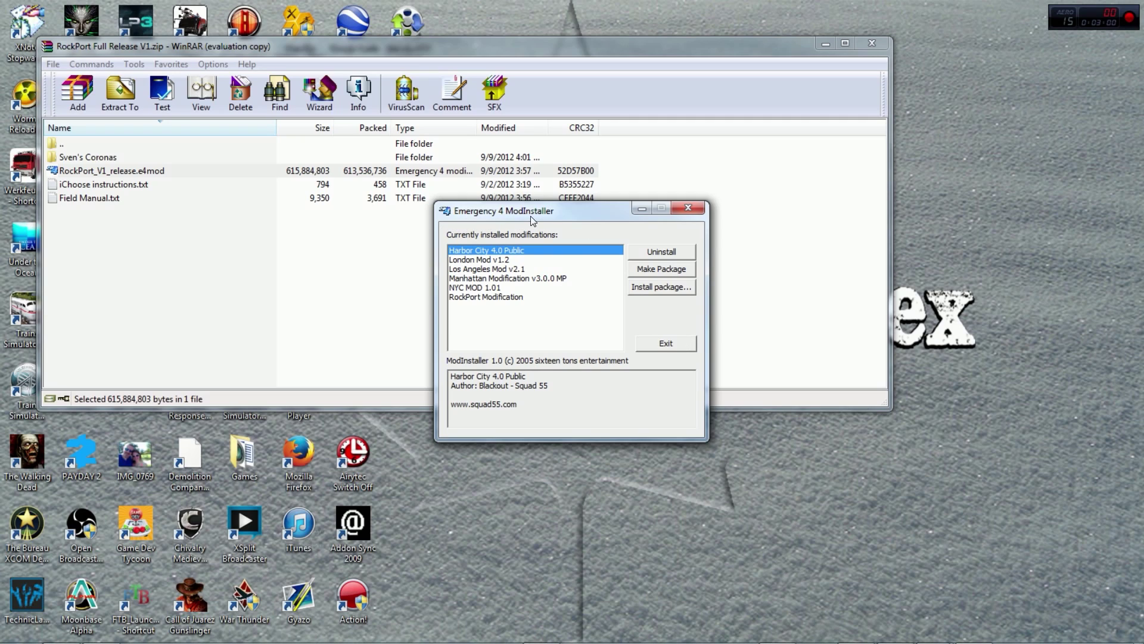
# - Exit ModInstaller and close the RockPort Full Release V1.zip window
pyautogui.click(665, 343)
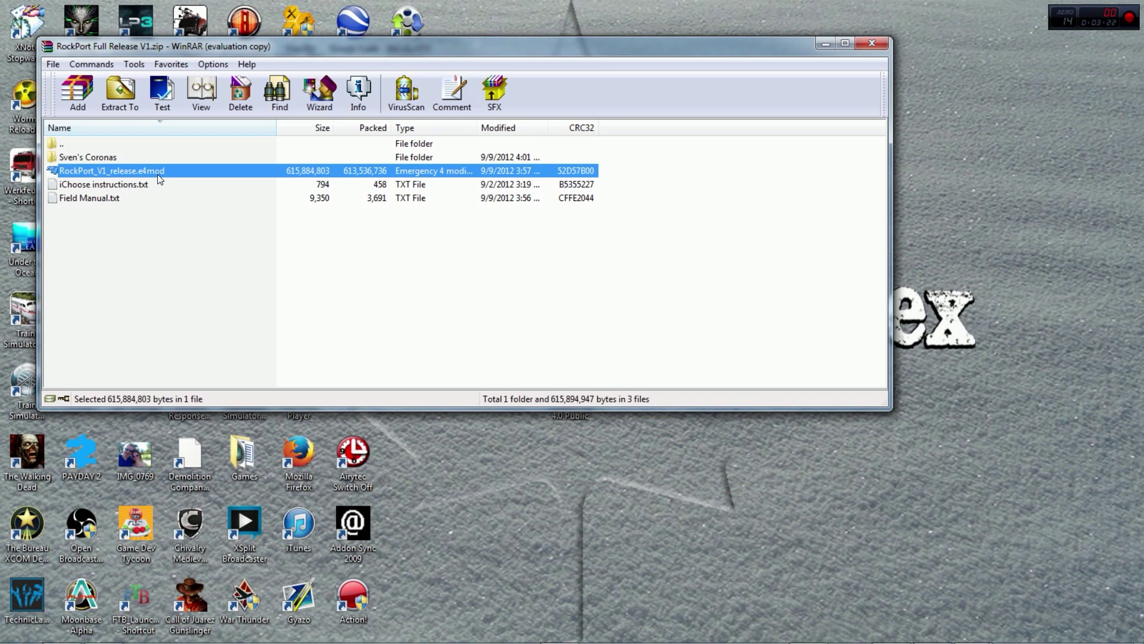
pyautogui.click(872, 42)
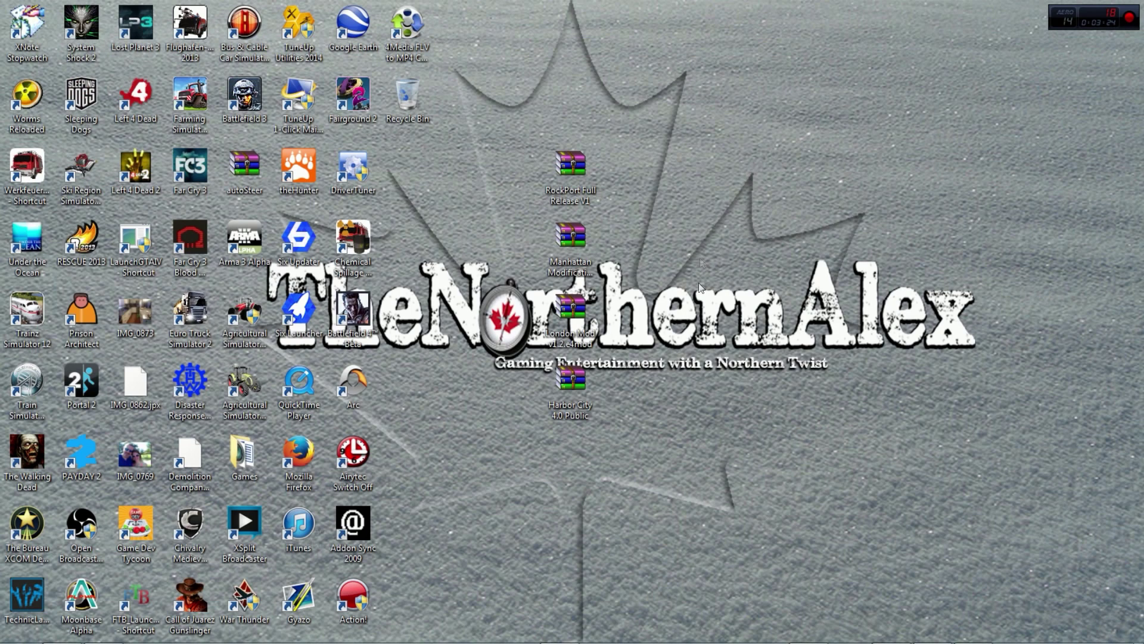
# - Open Manhattan Modification 3.0.1 MPC.rar, select its folder, and bring up the Emergency 4 Mods folder
pyautogui.doubleClick(578, 262)
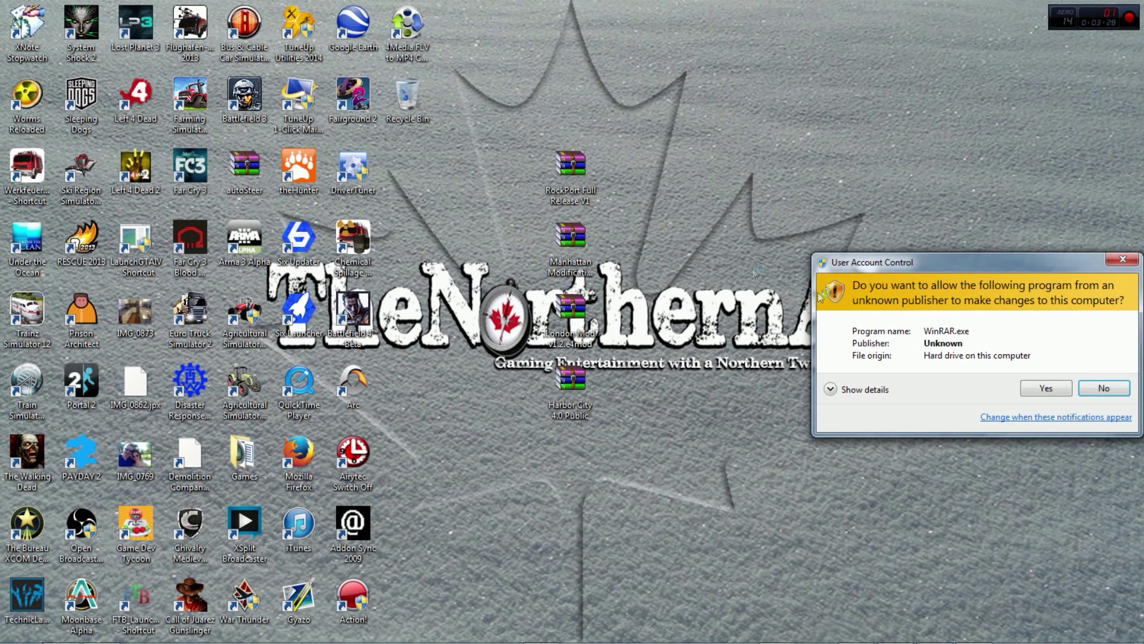
pyautogui.click(1052, 391)
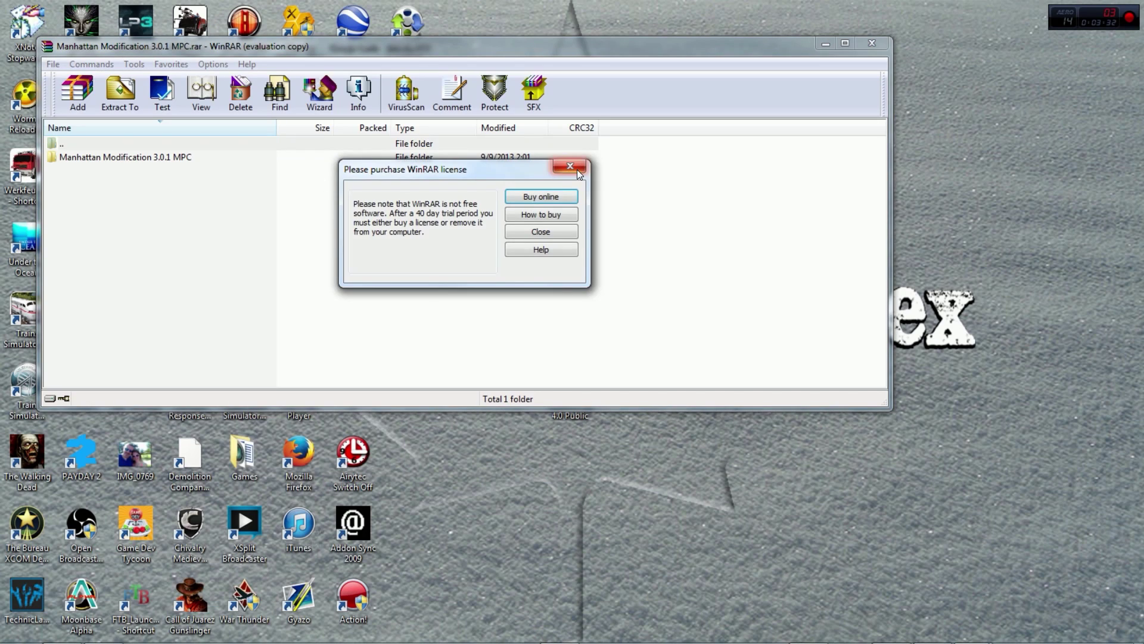
pyautogui.click(570, 167)
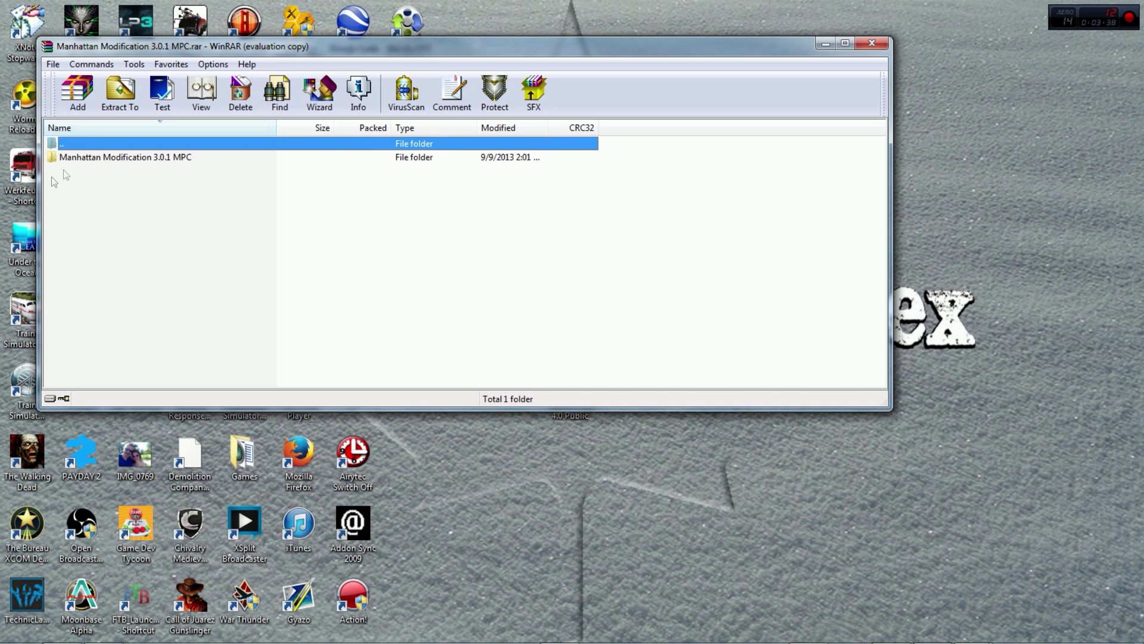
pyautogui.click(74, 157)
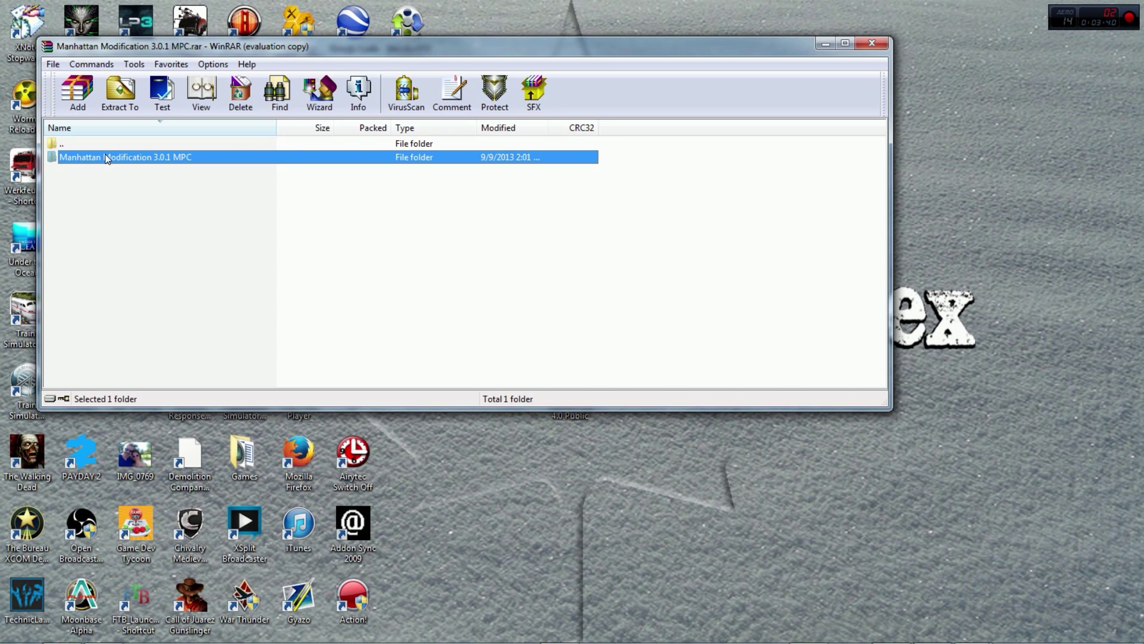
pyautogui.click(100, 628)
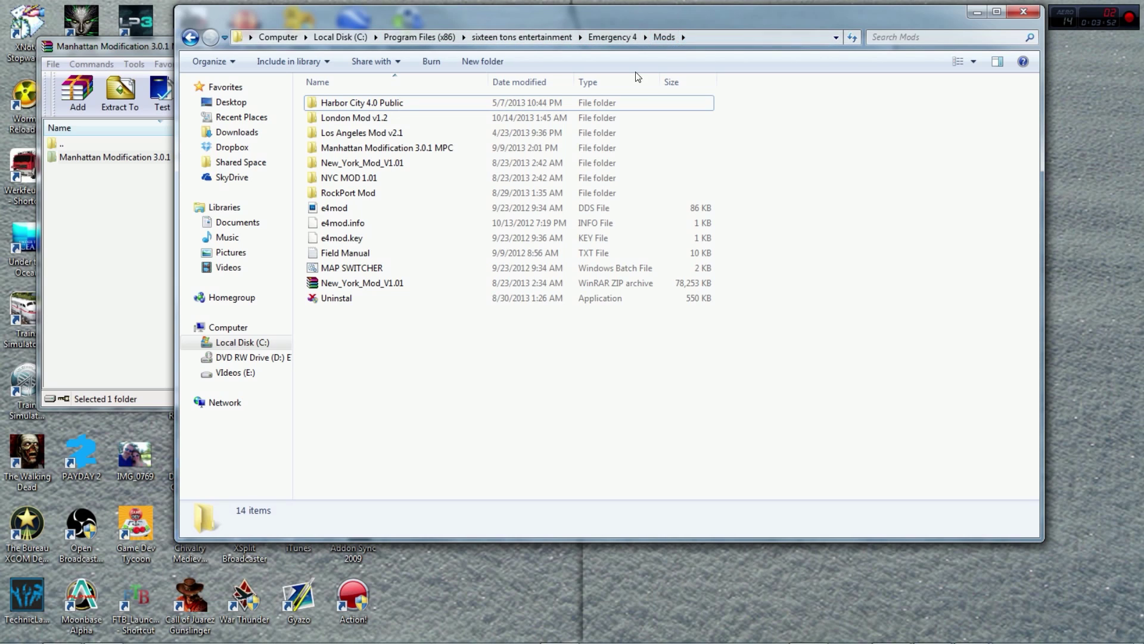
# - Drag the Manhattan Modification 3.0.1 MPC folder from the archive into the Emergency 4 Mods folder
pyautogui.moveTo(517, 16); pyautogui.dragTo(703, 12)
pyautogui.click(133, 155)
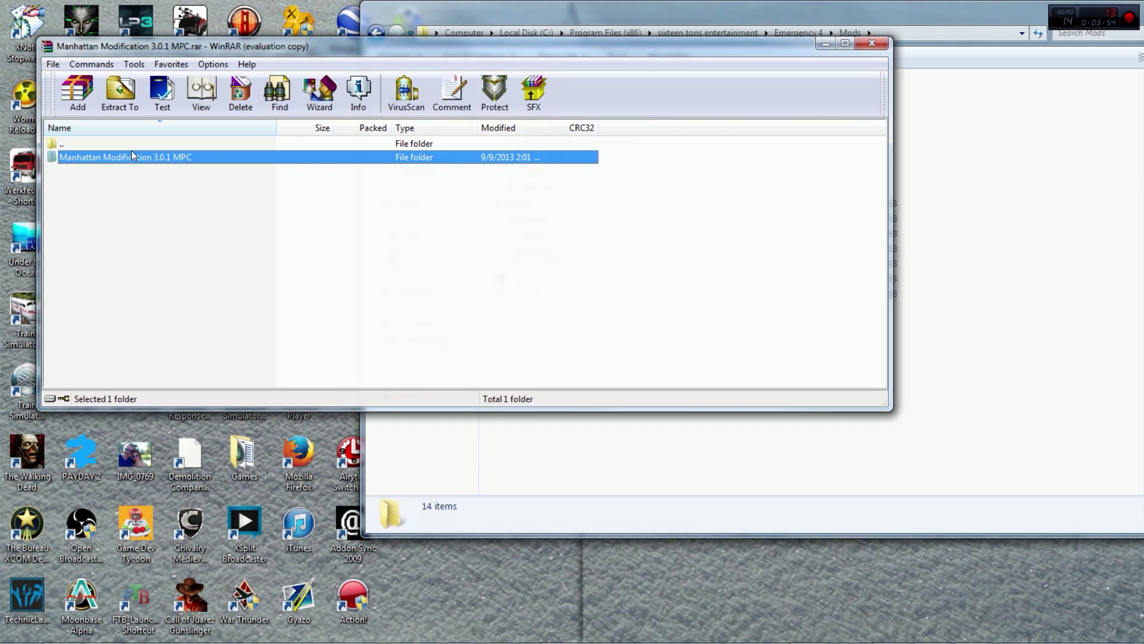
pyautogui.click(953, 257)
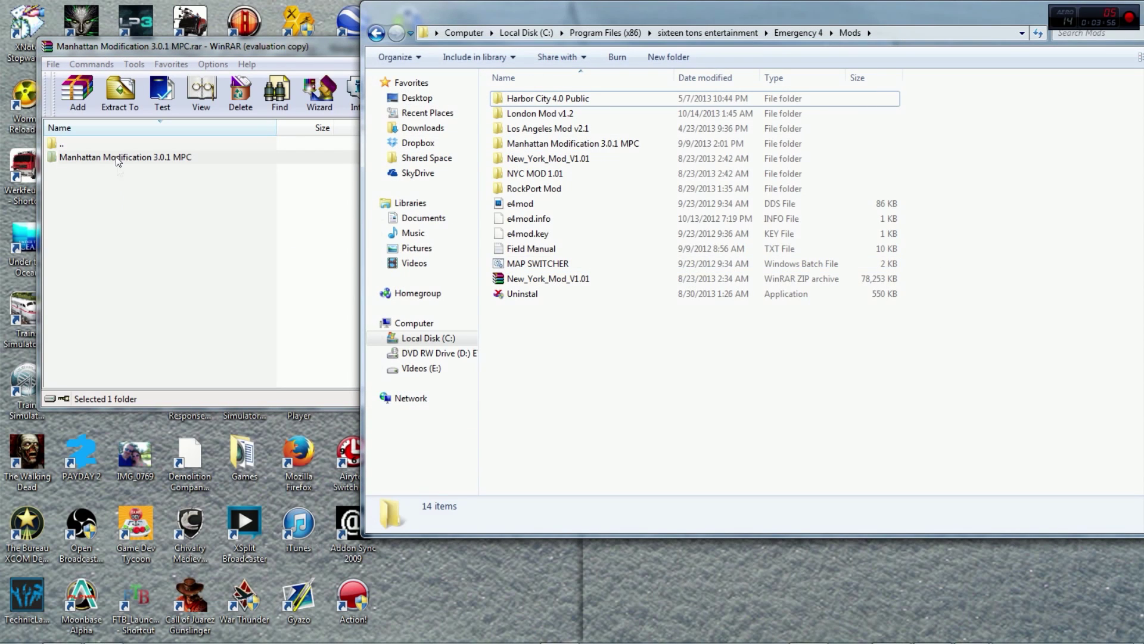
pyautogui.moveTo(127, 155); pyautogui.dragTo(1018, 385)
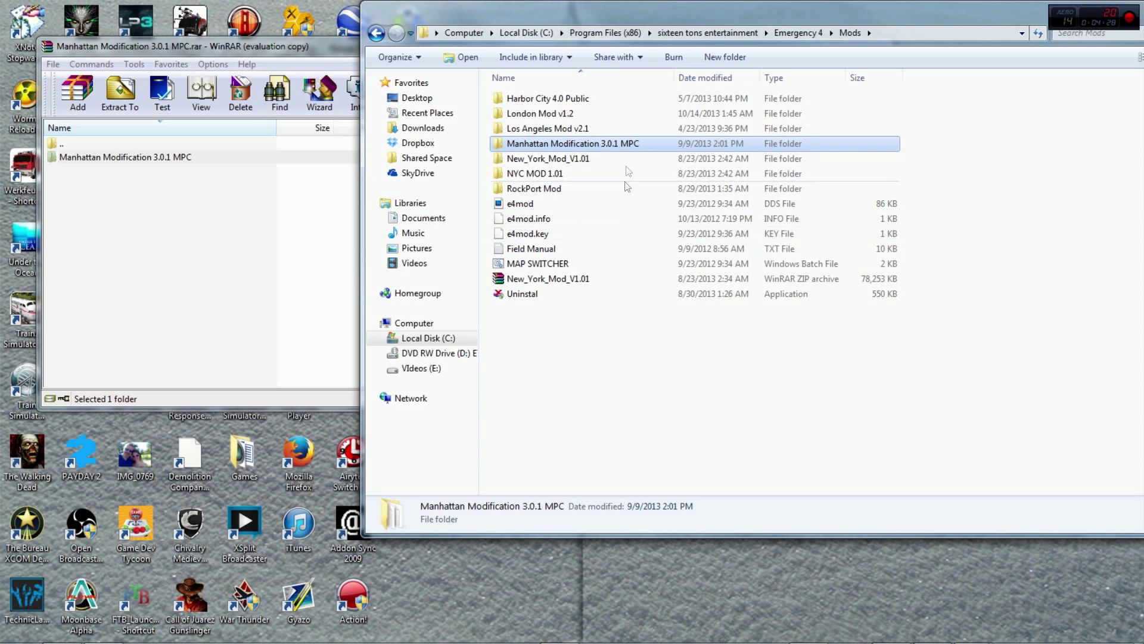
pyautogui.click(289, 260)
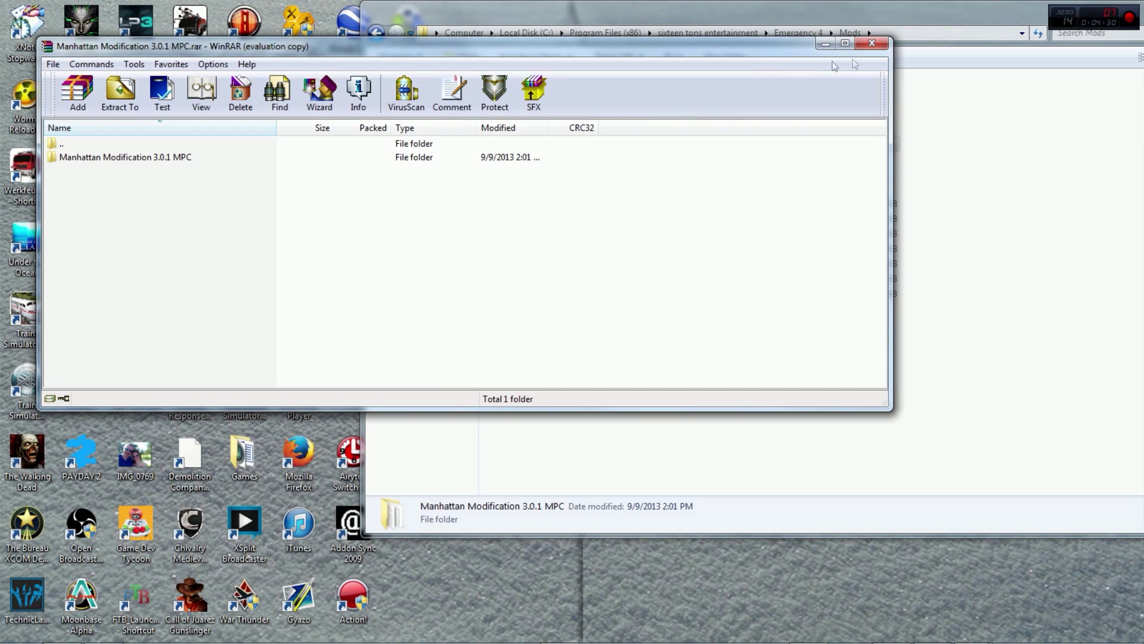
# - Close the archive and check the e4mod, e4mod.info and e4mod.key files in the new Manhattan folder
pyautogui.click(870, 41)
pyautogui.doubleClick(532, 143)
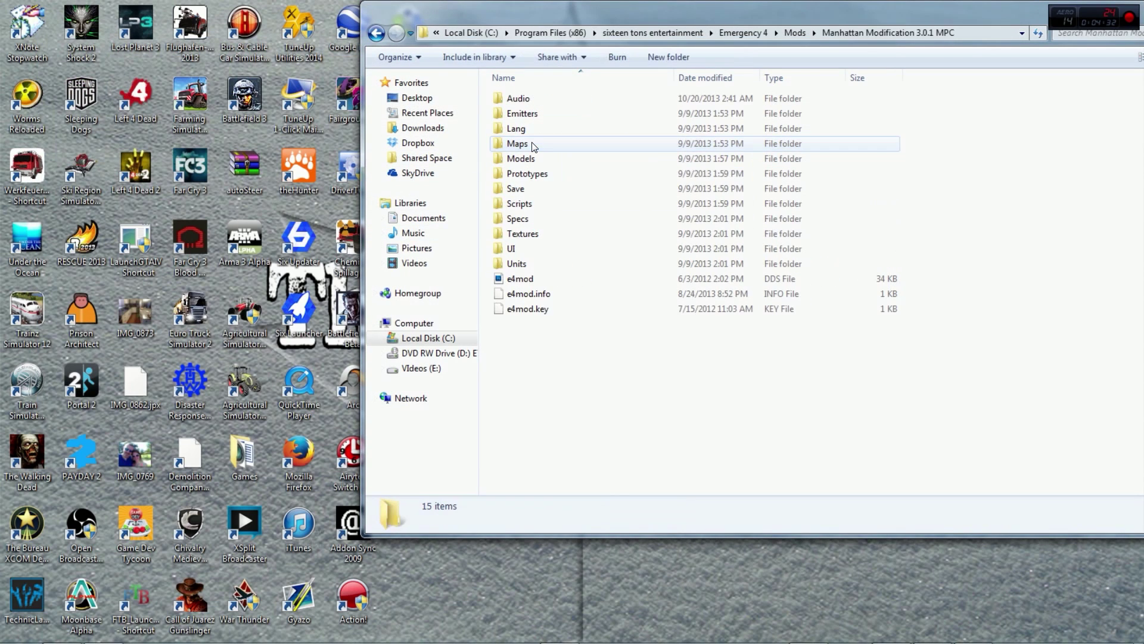
pyautogui.click(529, 278)
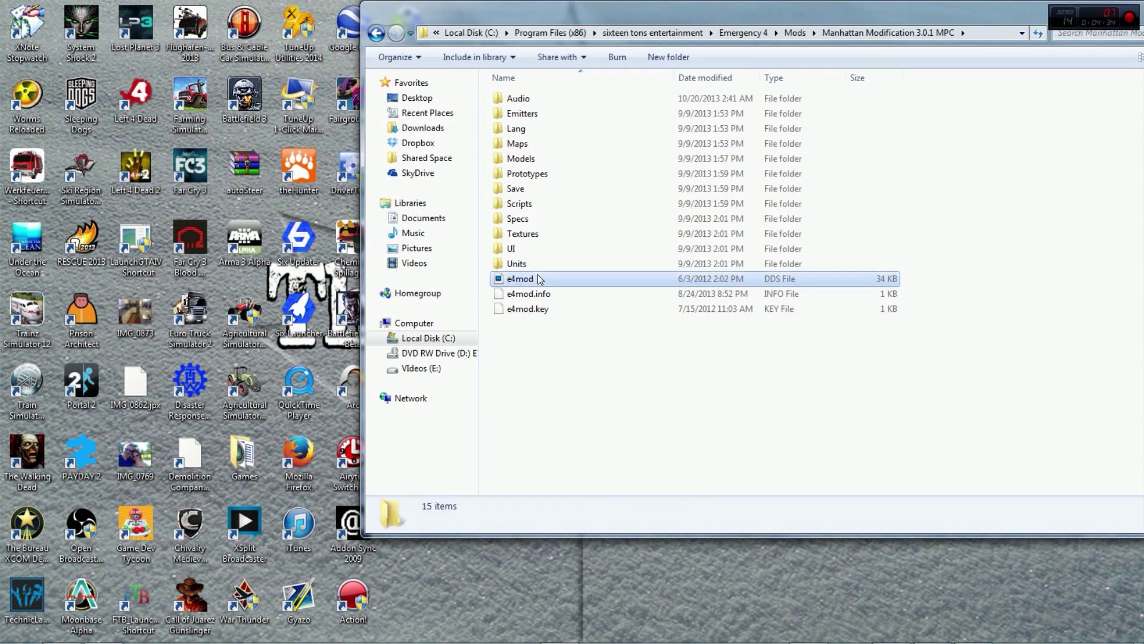
pyautogui.click(540, 293)
pyautogui.click(556, 308)
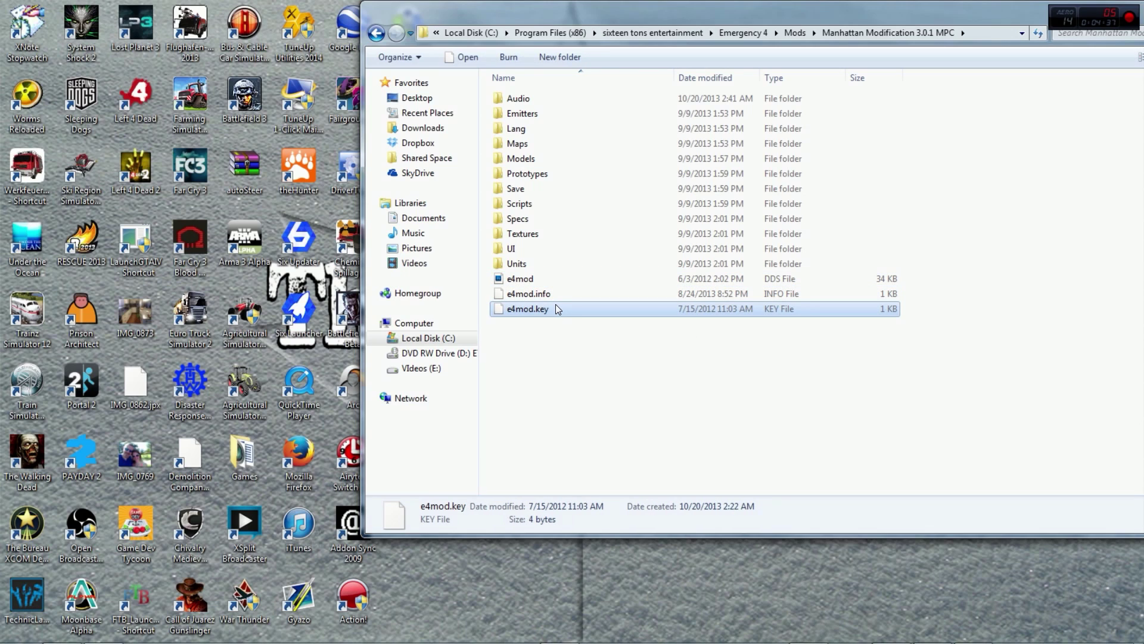
pyautogui.click(562, 344)
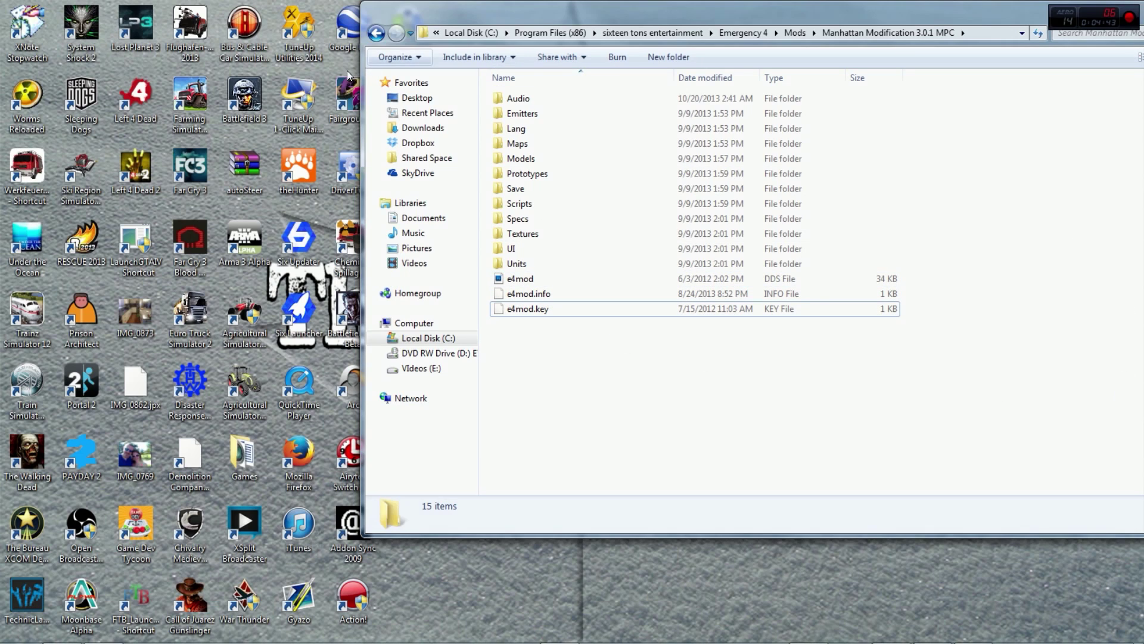
pyautogui.click(376, 33)
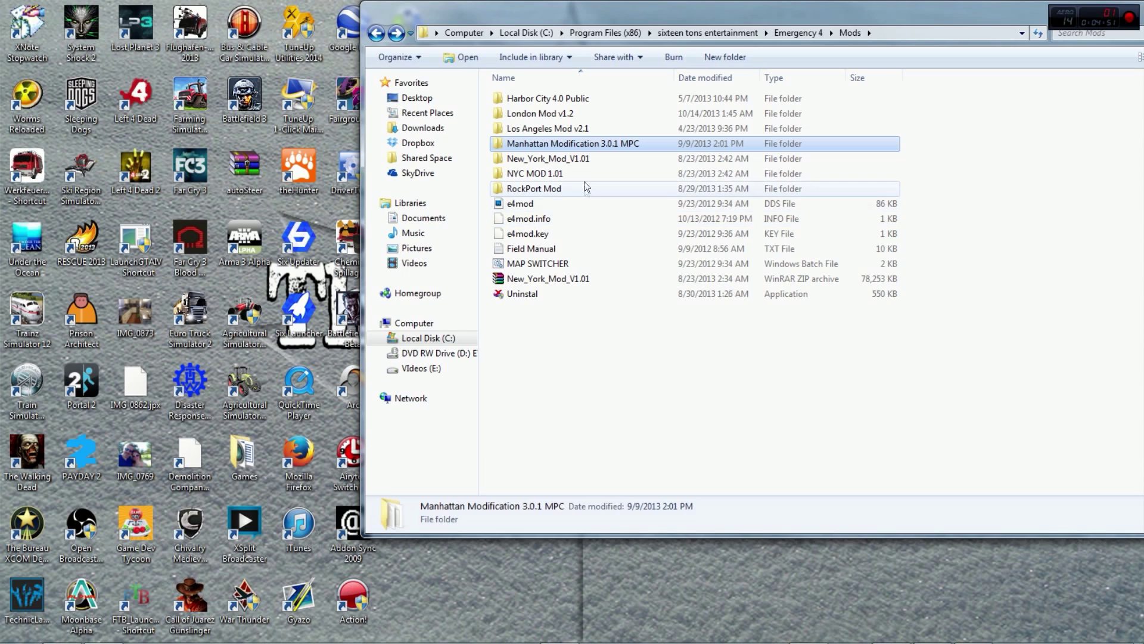
# - Inspect the RockPort Mod folder's Textures, Models and Prototypes subfolders
pyautogui.moveTo(586, 187)
pyautogui.doubleClick(569, 190)
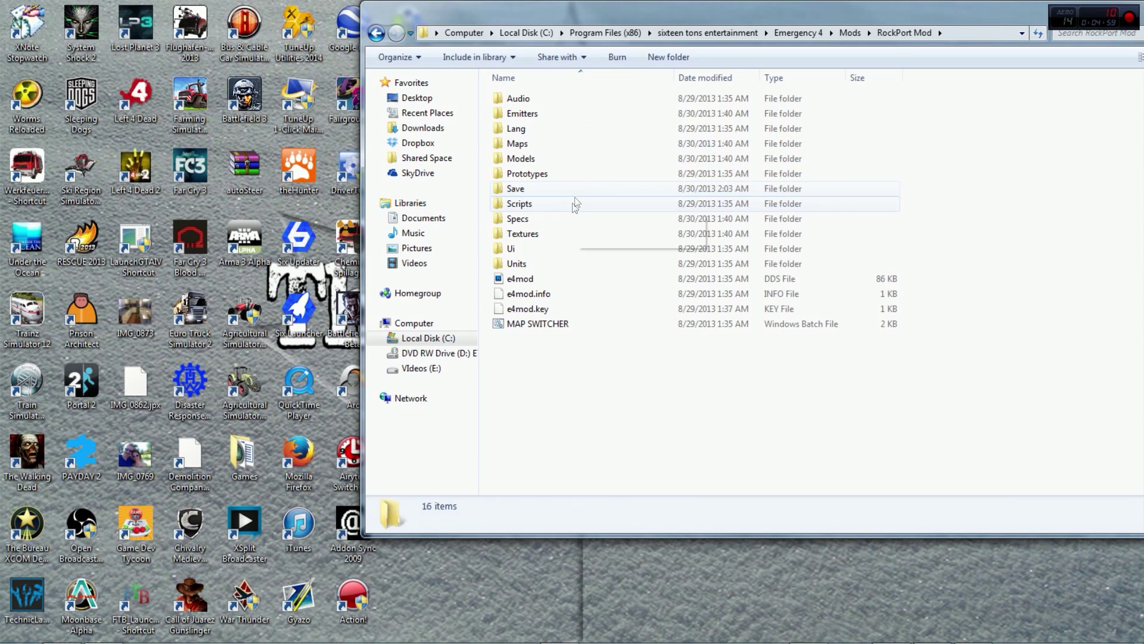
pyautogui.moveTo(562, 232)
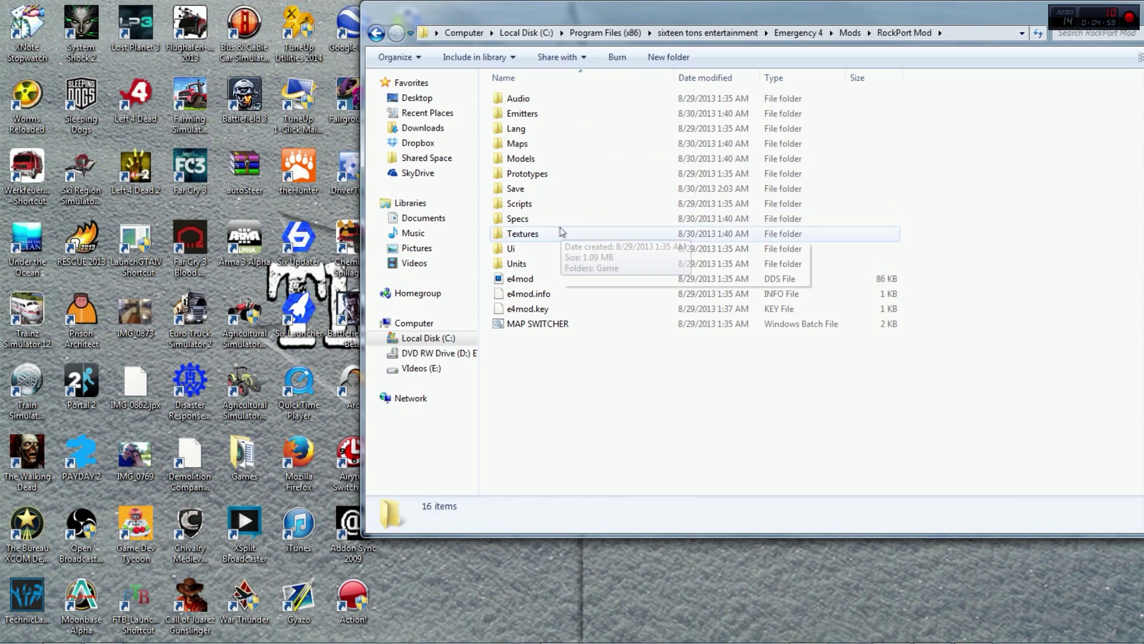
pyautogui.click(546, 237)
pyautogui.click(565, 159)
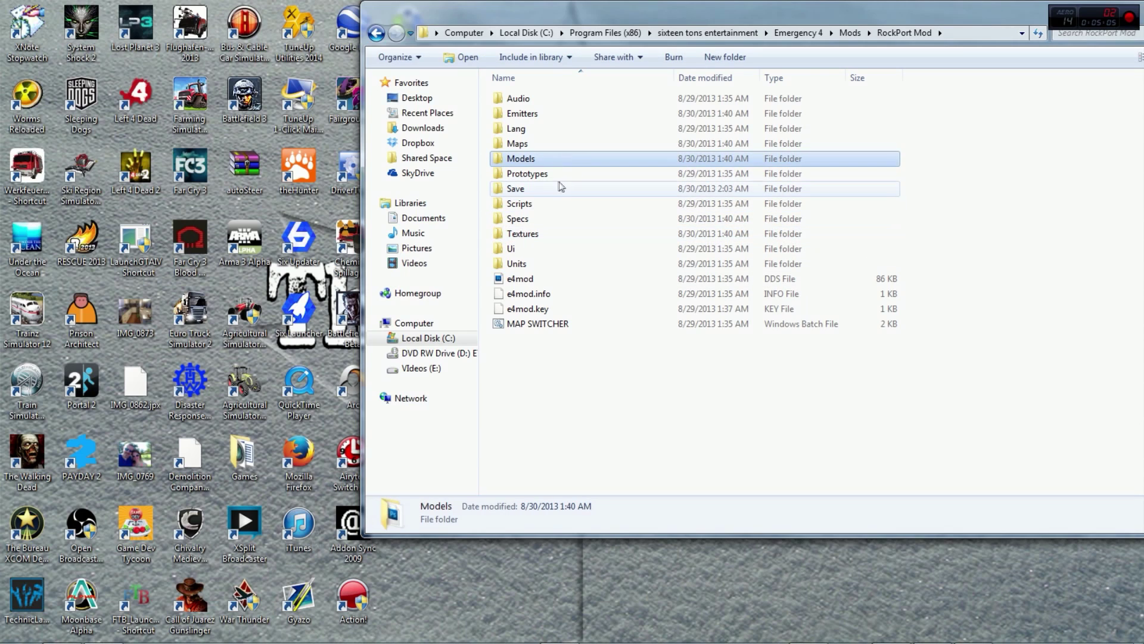
pyautogui.click(559, 174)
pyautogui.click(846, 405)
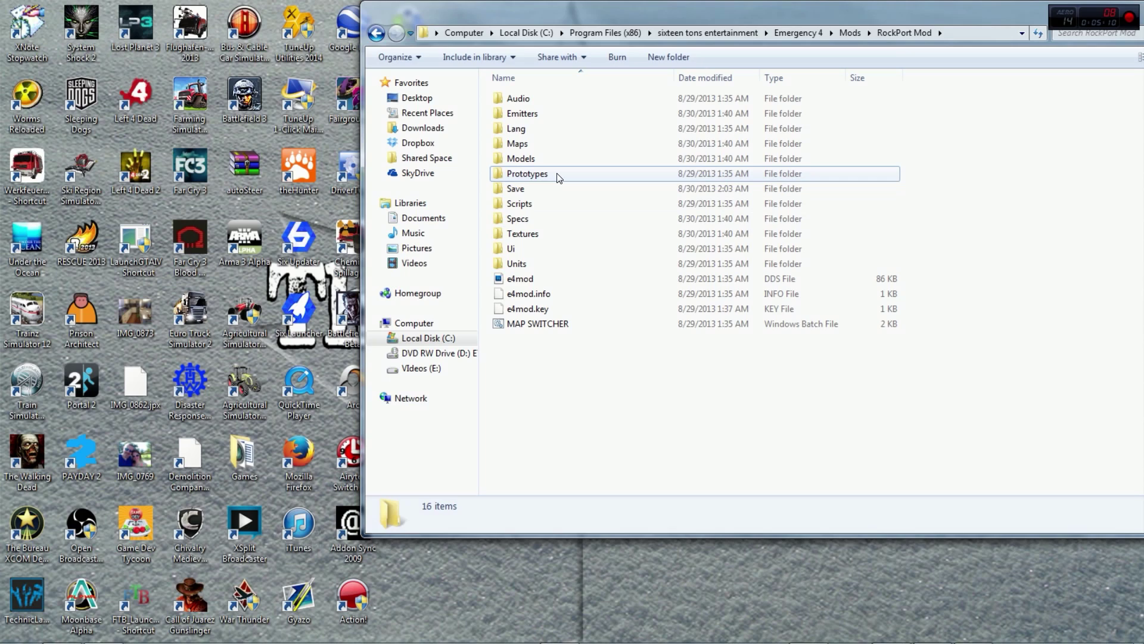
# - Move the RockPort Mod window toward screen centre and close it
pyautogui.moveTo(560, 177)
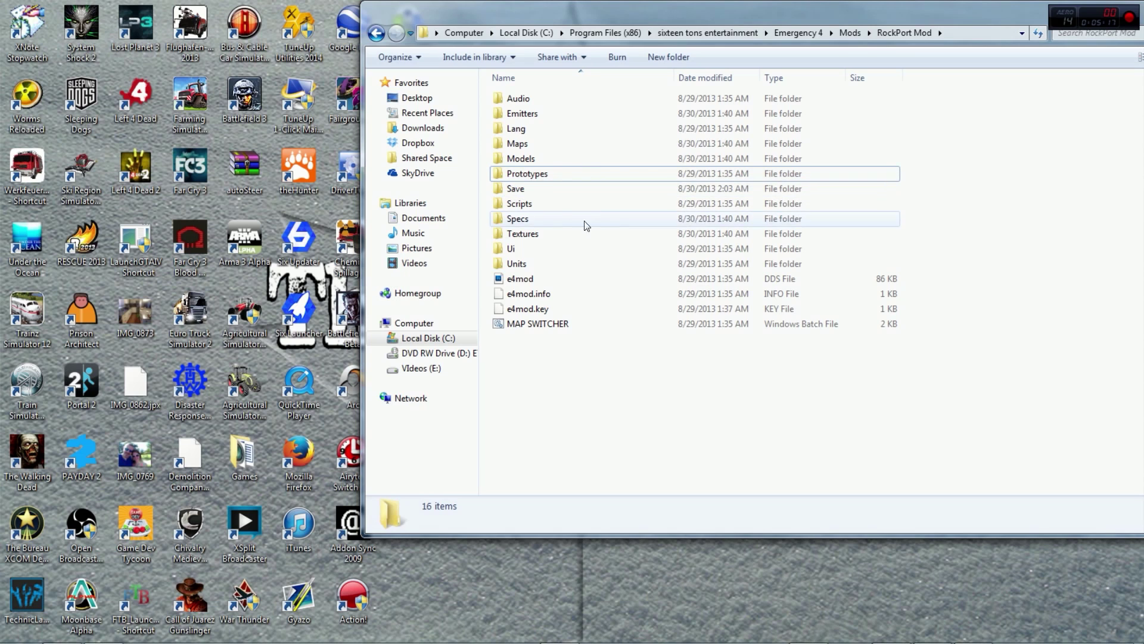
pyautogui.moveTo(935, 16); pyautogui.dragTo(663, 42)
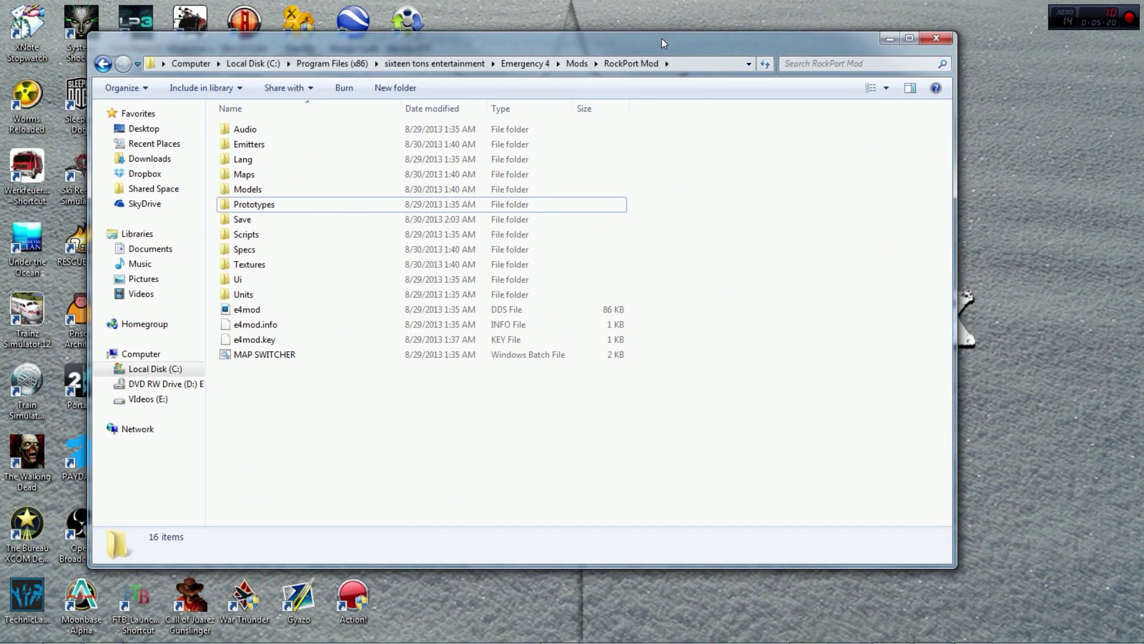
pyautogui.click(942, 37)
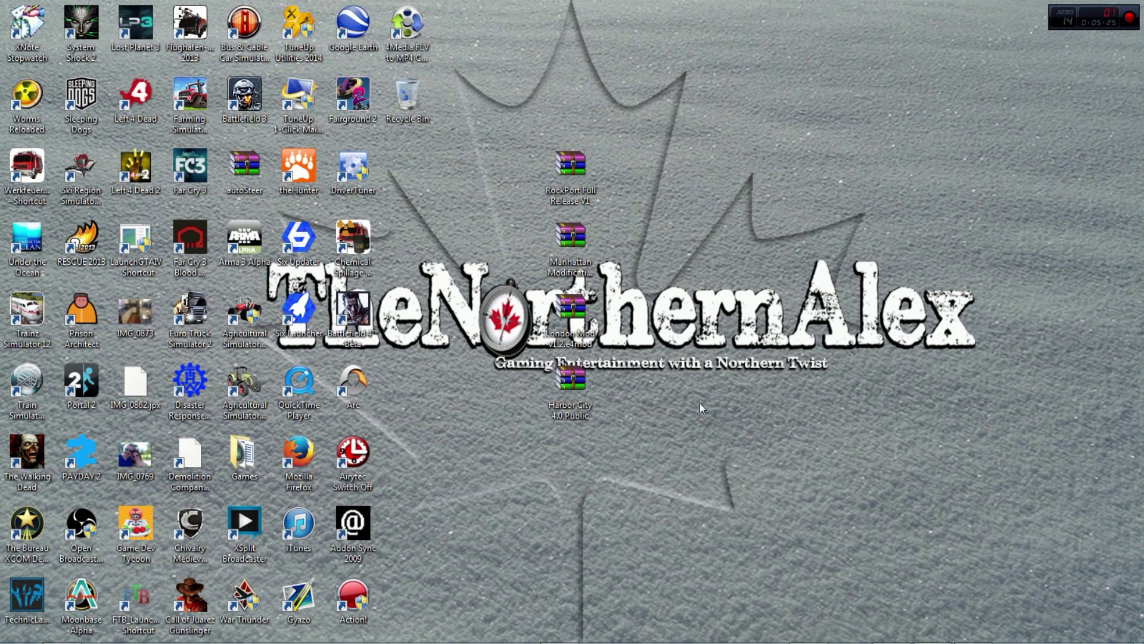